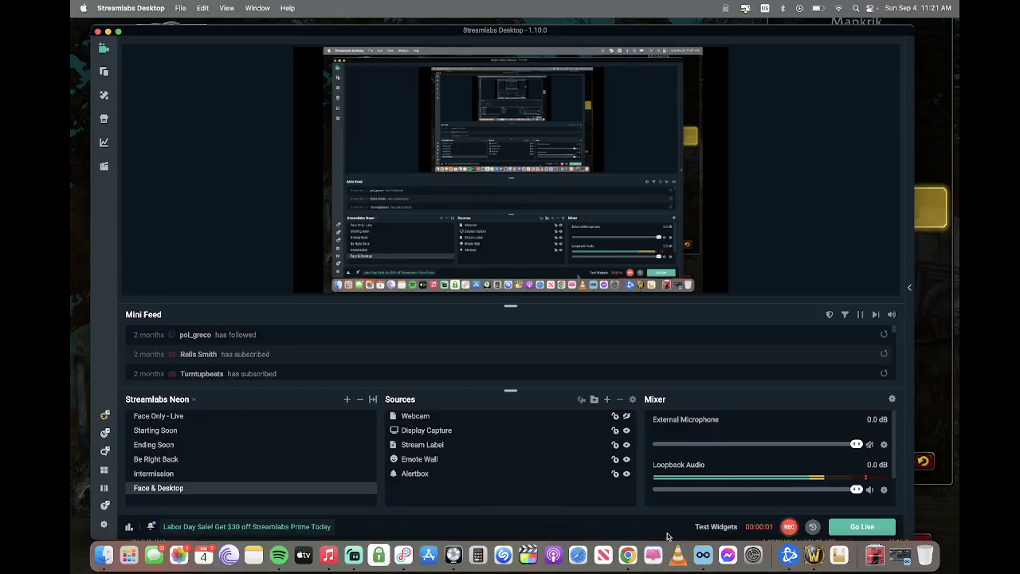
# View the Questie release page in Chrome and check the installed Questie version in World of Warcraft's AddOn list
pyautogui.click(628, 553)
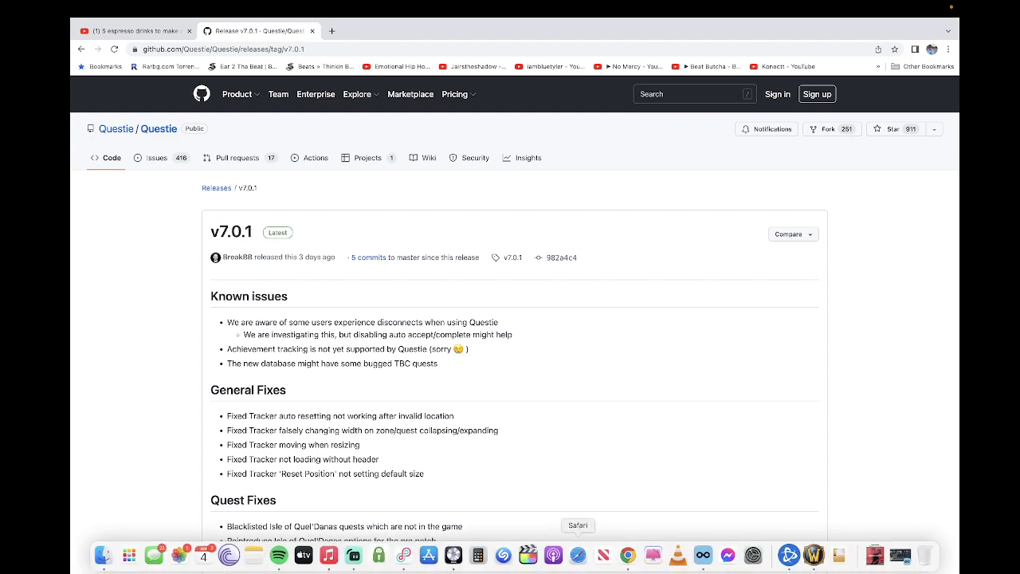
pyautogui.click(818, 555)
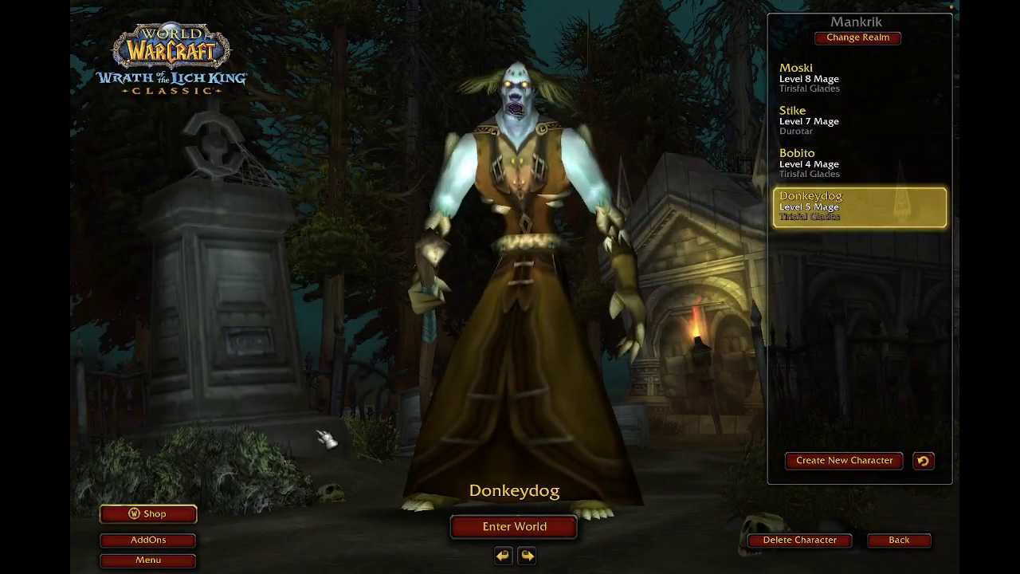
pyautogui.click(155, 541)
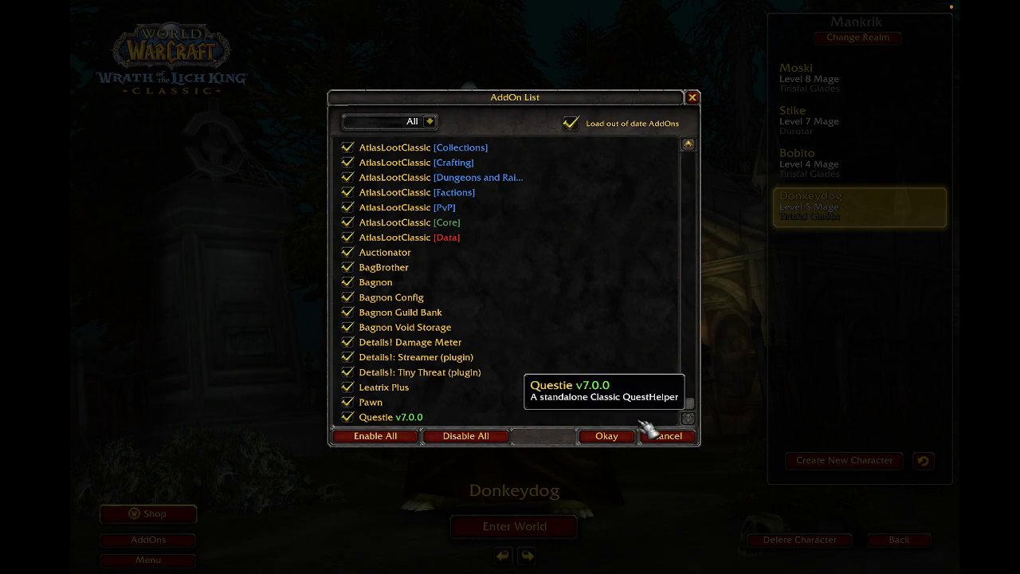
pyautogui.click(672, 438)
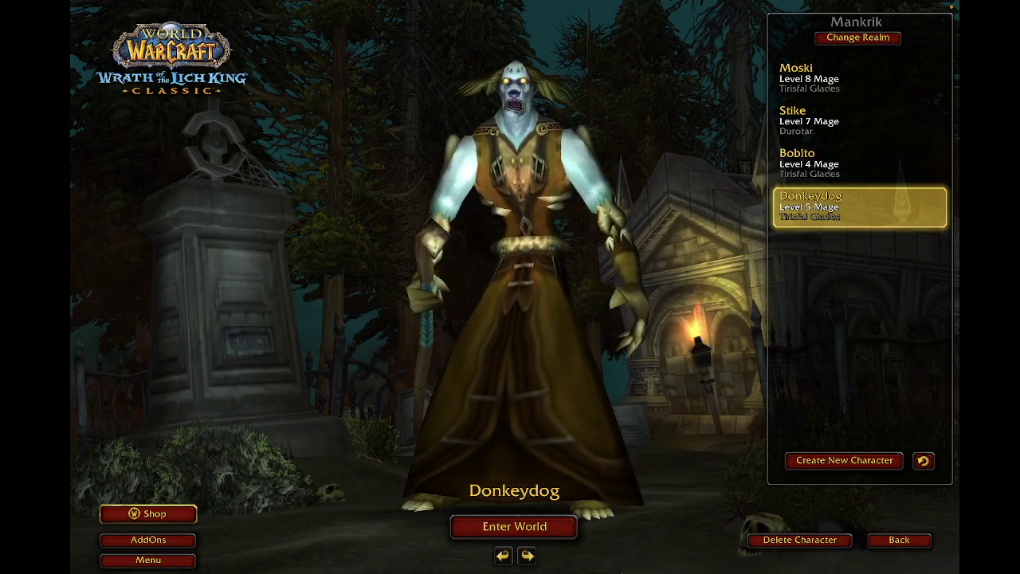
# Return to Chrome, open CurseForge's Questie addon page in a new tab and look through its description
pyautogui.hotkey('ctrl', 'Up')
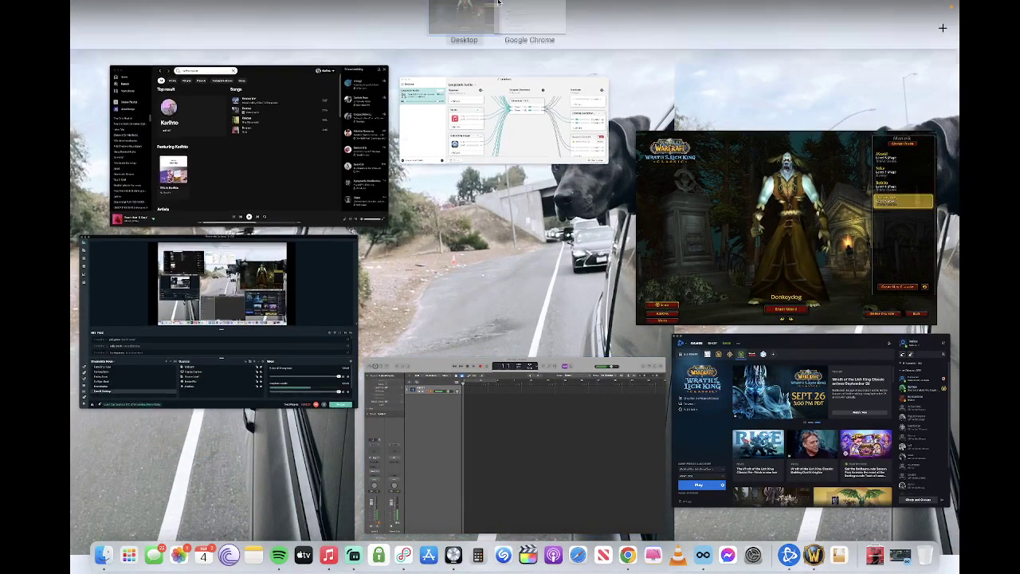
pyautogui.click(517, 43)
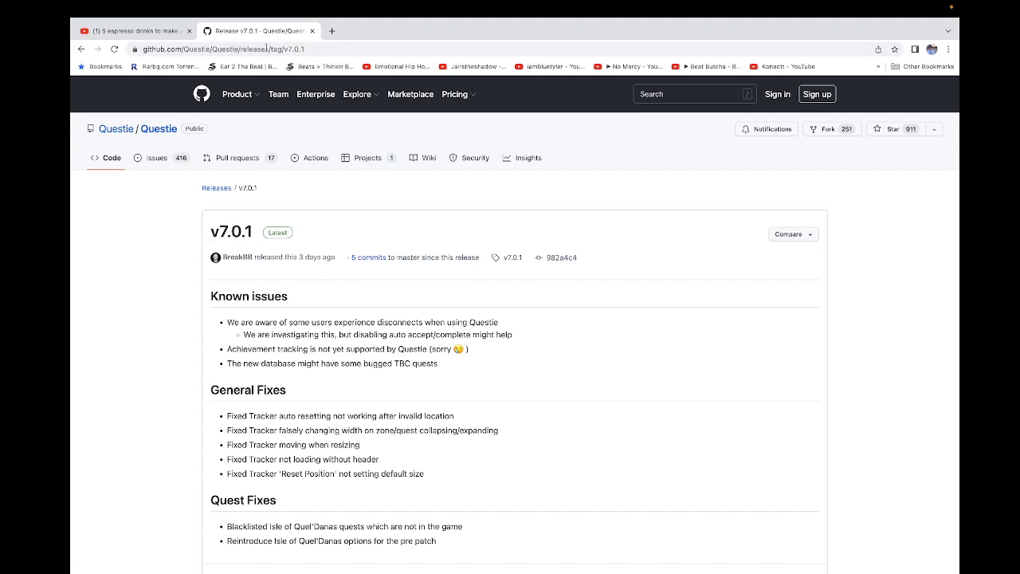
pyautogui.click(331, 31)
pyautogui.write('cur')
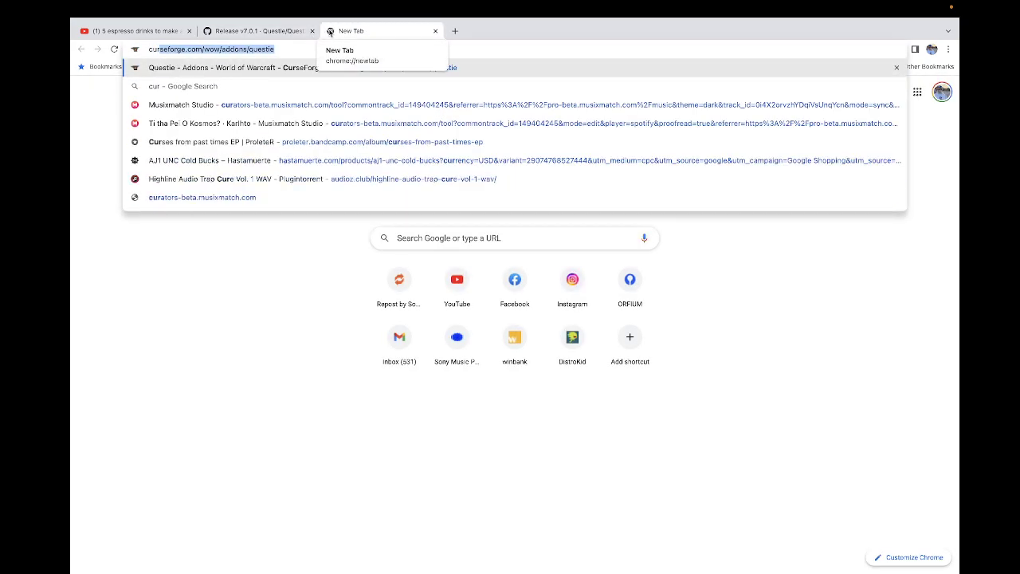
pyautogui.press('Return')
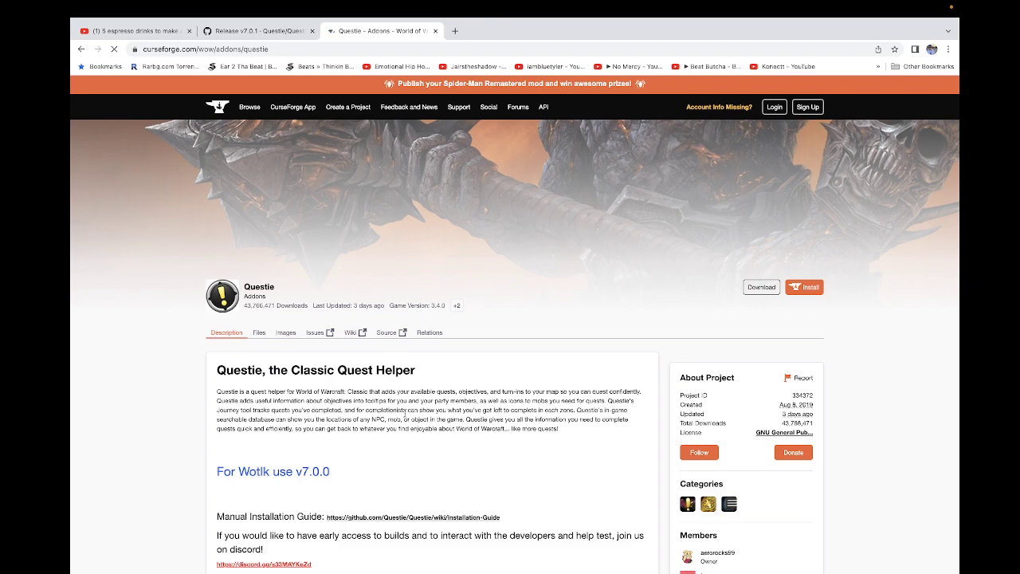
pyautogui.scroll(-3, 405, 414)
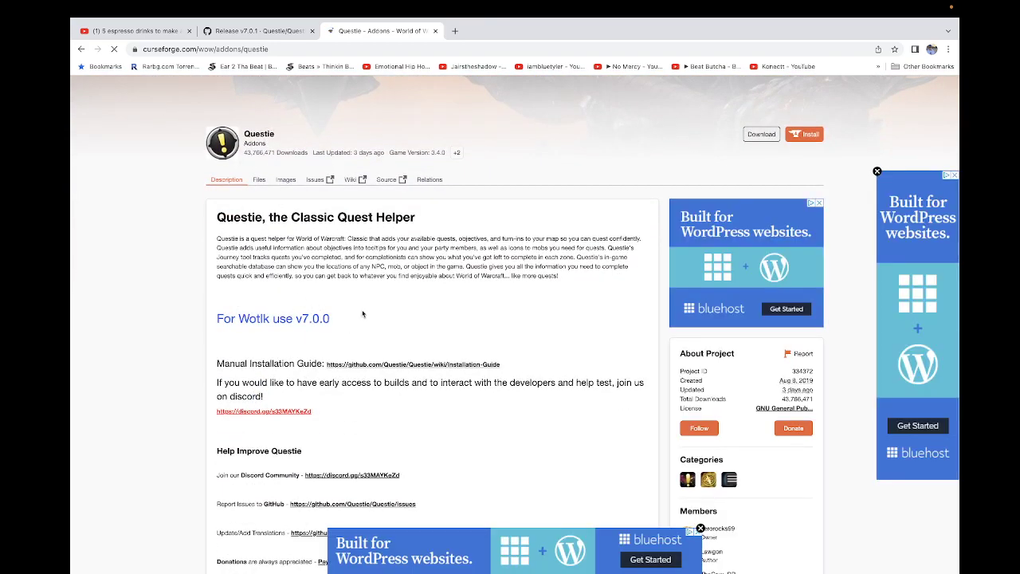
pyautogui.moveTo(636, 3)
pyautogui.scroll(-5, 362, 312)
pyautogui.scroll(6, 421, 232)
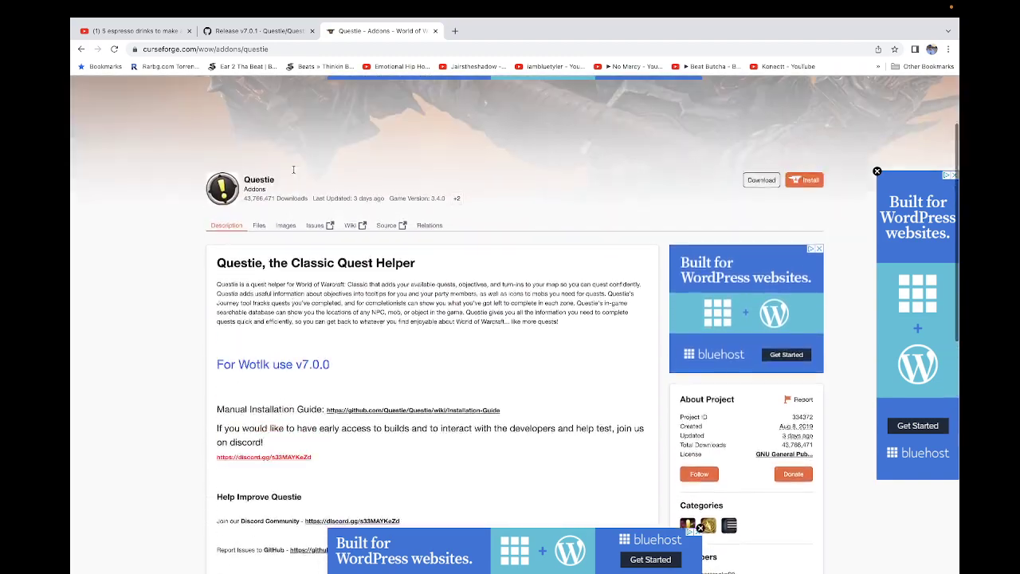
pyautogui.scroll(2, 294, 170)
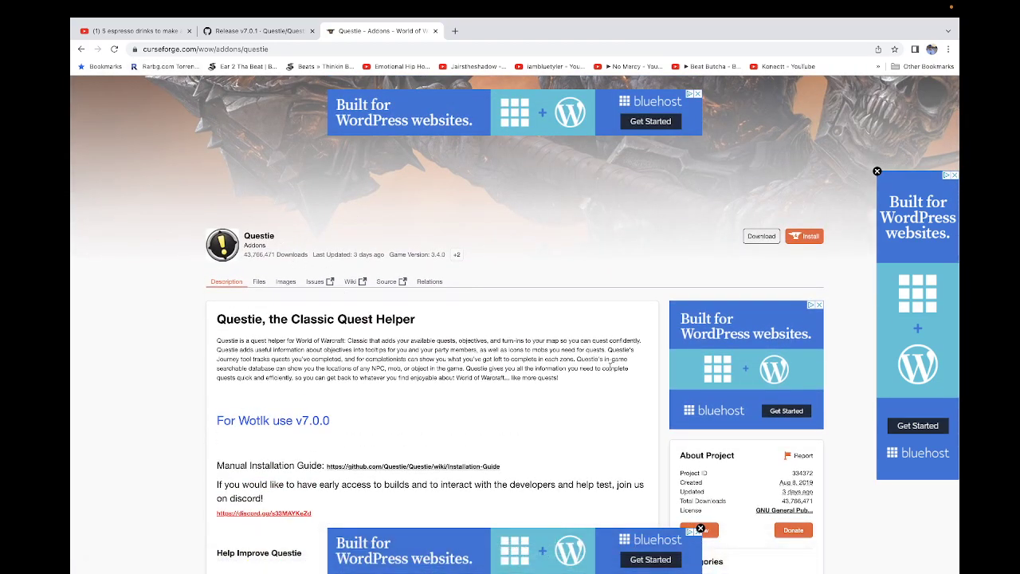
# Launch the CurseForge desktop app and update the Questie addon to v7.0.1
pyautogui.press('super+space')
pyautogui.write('cur')
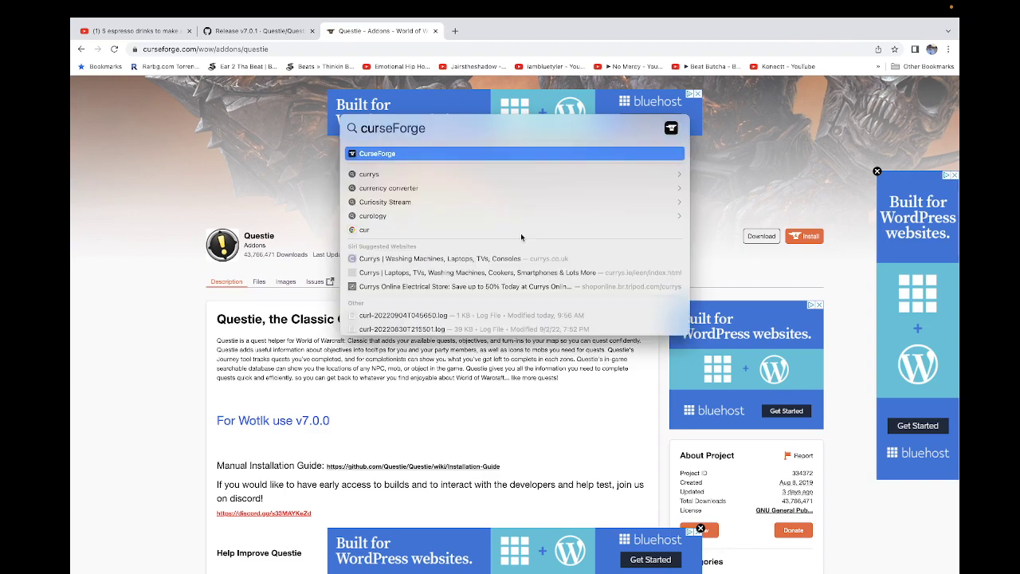
pyautogui.click(392, 155)
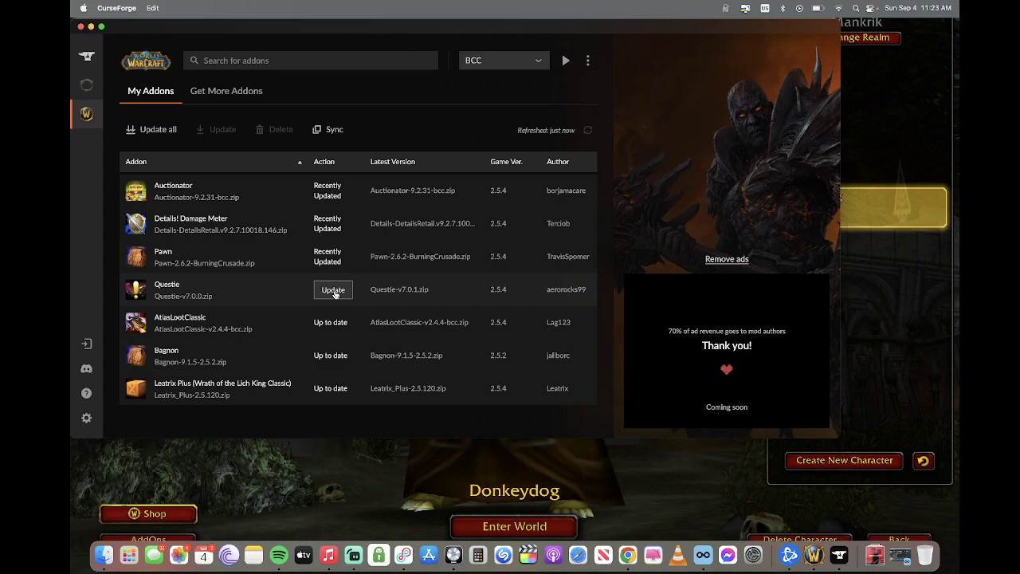
pyautogui.click(333, 290)
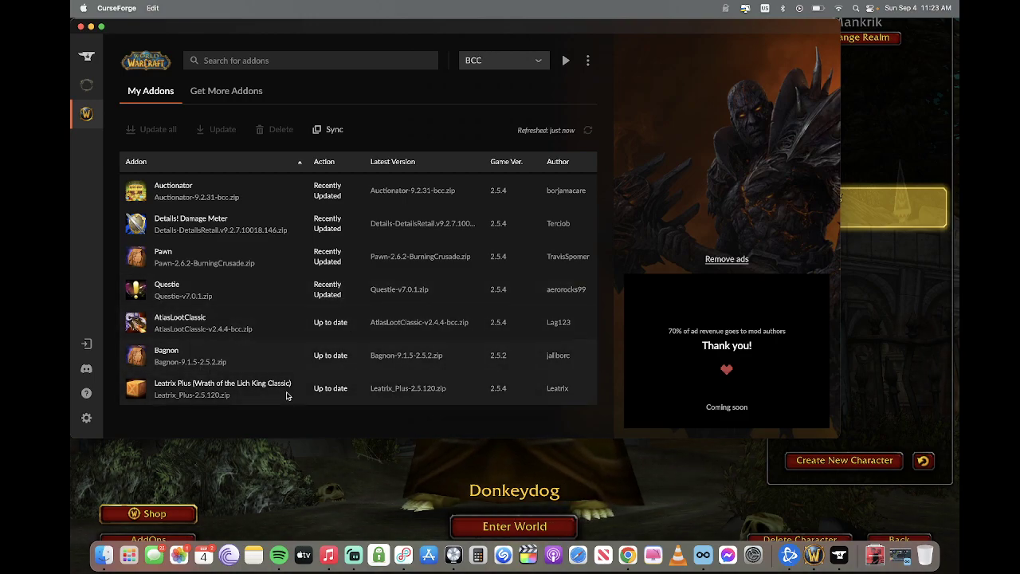
# Switch back to World of Warcraft and recheck the Questie version in the character screen's AddOn list
pyautogui.click(288, 454)
pyautogui.click(148, 560)
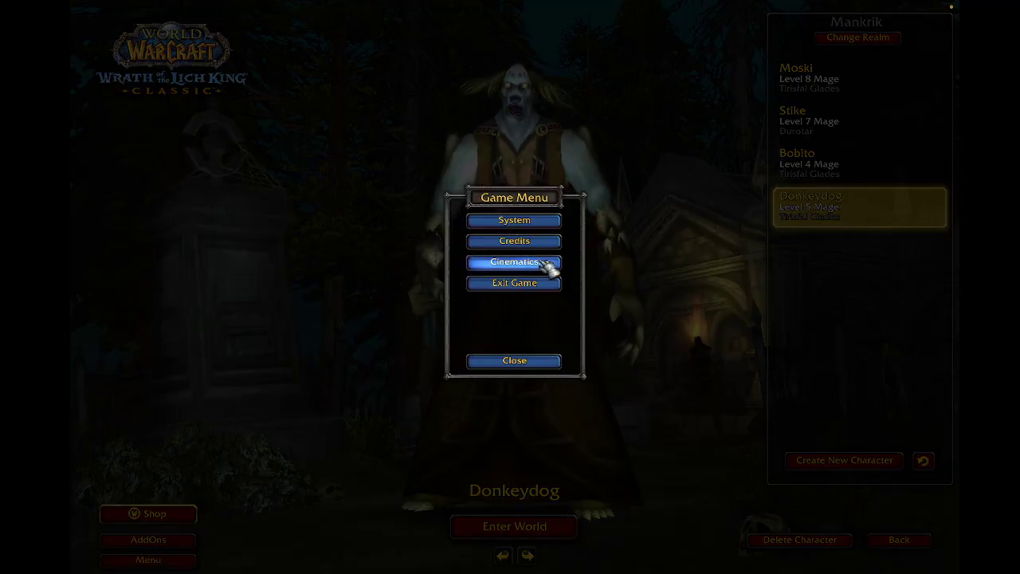
pyautogui.click(514, 360)
pyautogui.click(184, 558)
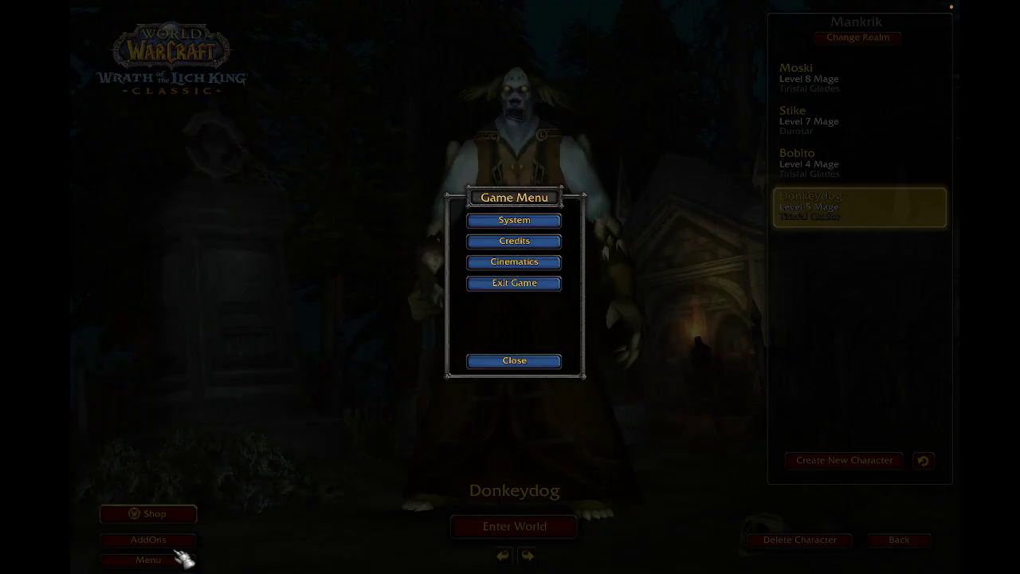
pyautogui.press('Escape')
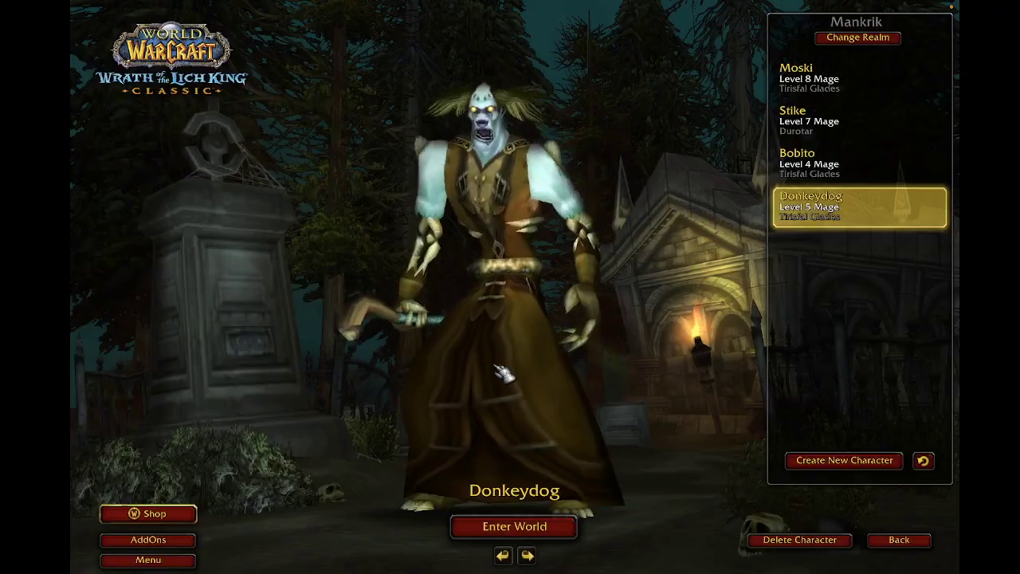
pyautogui.click(159, 541)
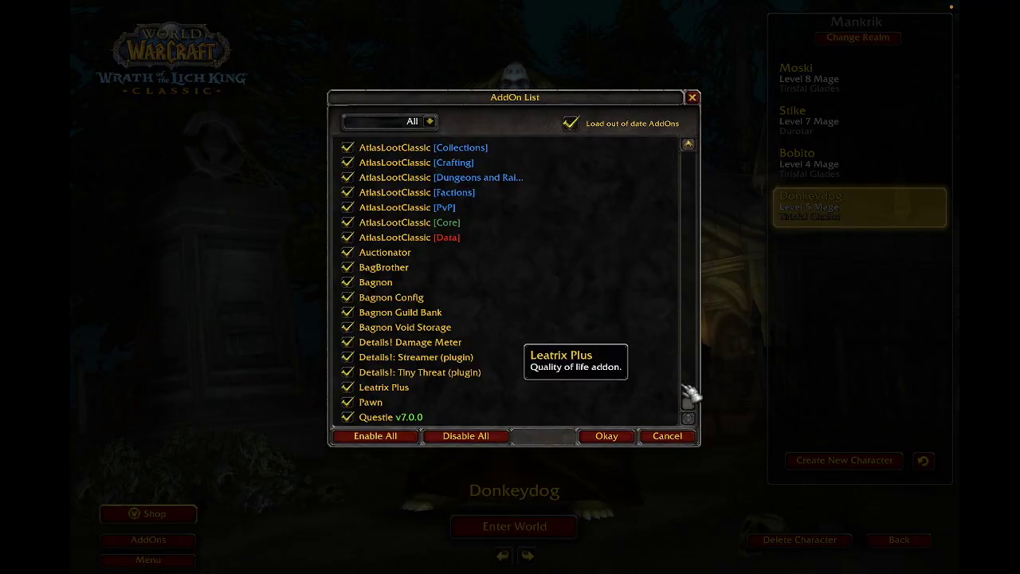
pyautogui.click(685, 437)
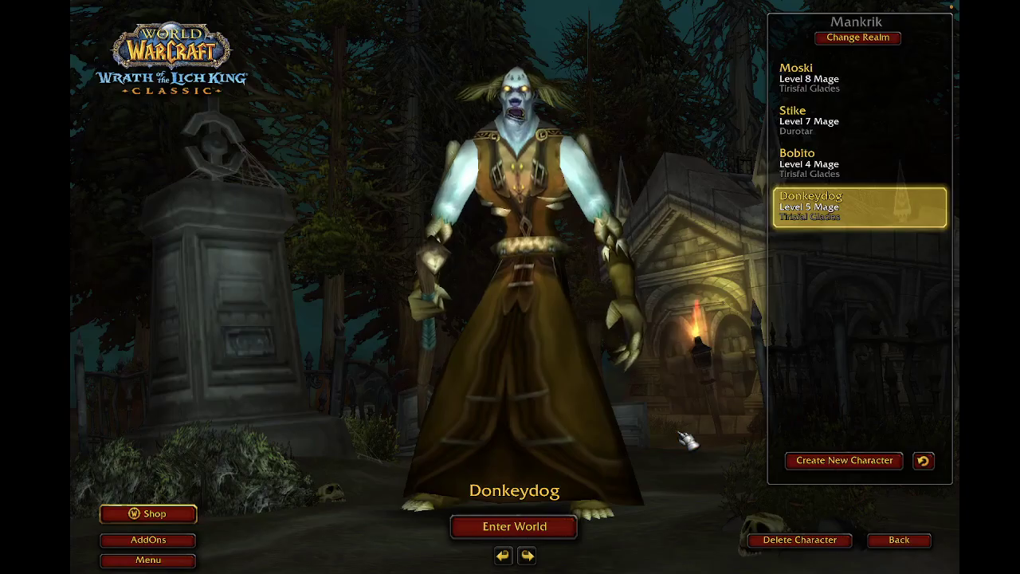
# Exit World of Warcraft and relaunch Wrath of the Lich King Classic from Battle.net
pyautogui.click(189, 557)
pyautogui.click(549, 285)
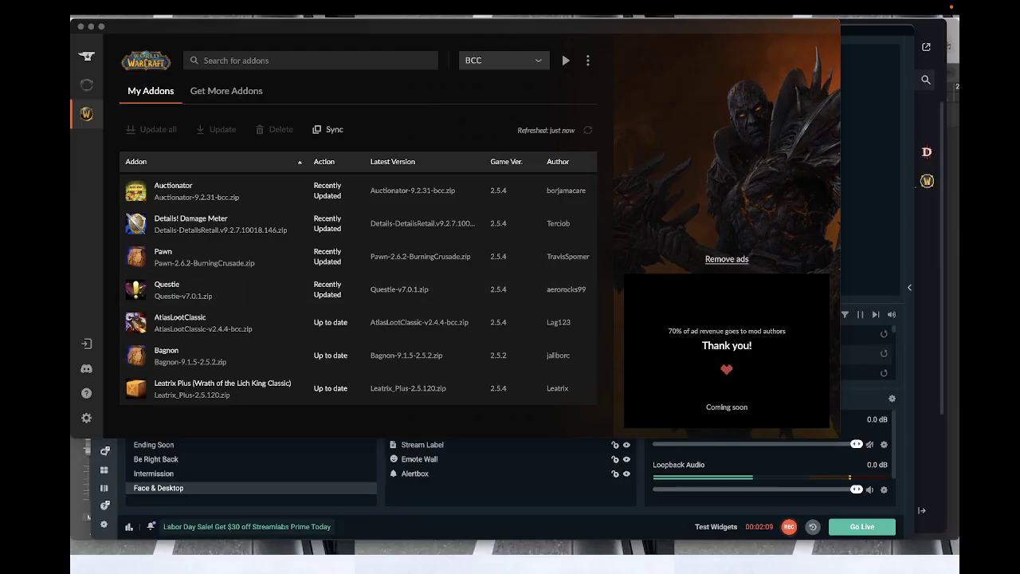
pyautogui.moveTo(553, 562)
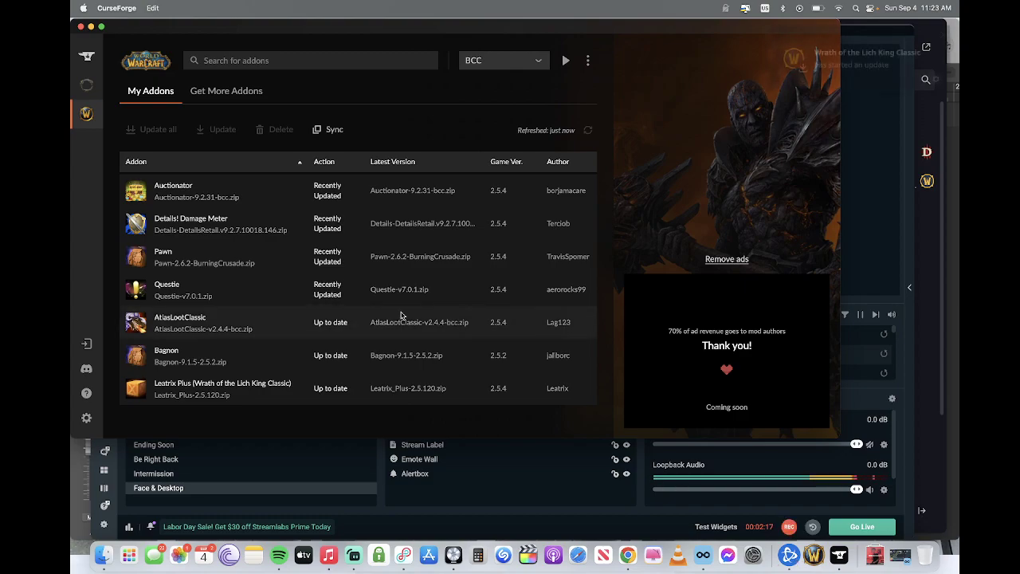
pyautogui.click(790, 557)
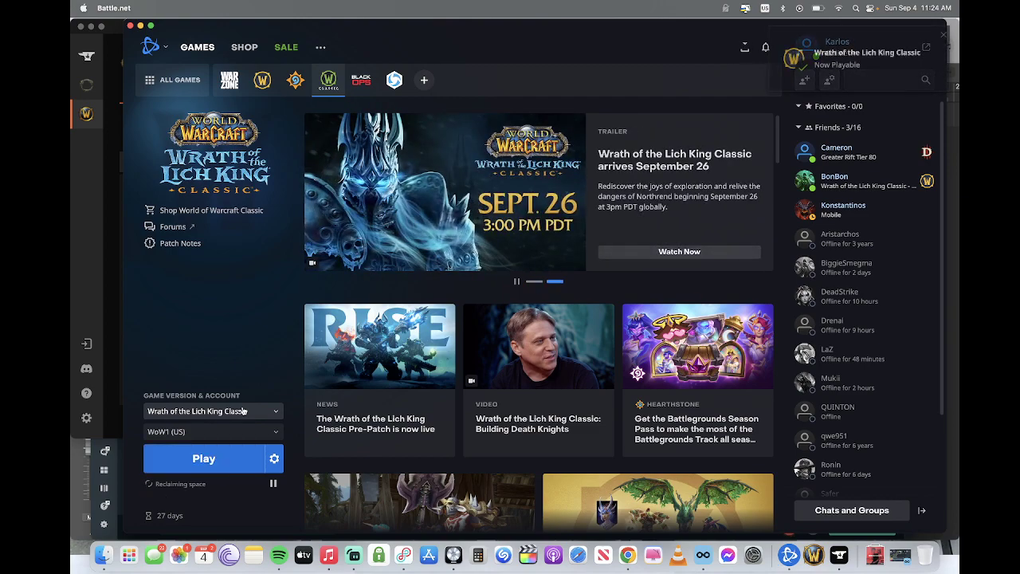
pyautogui.click(227, 465)
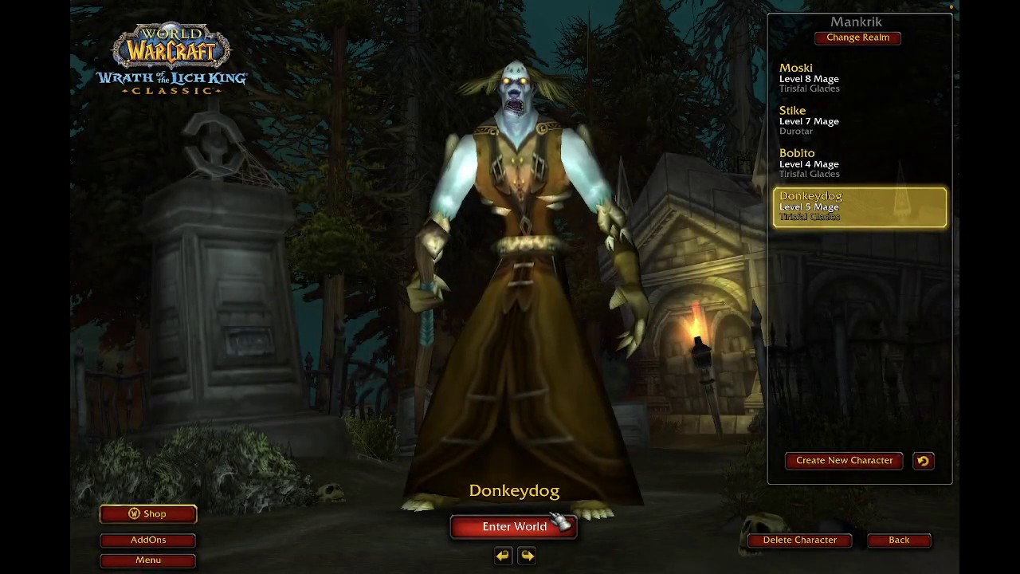
# Enter the world with Donkeydog, check Questie's version in the in-game AddOn list and dismiss the Details! plugin notice
pyautogui.click(553, 529)
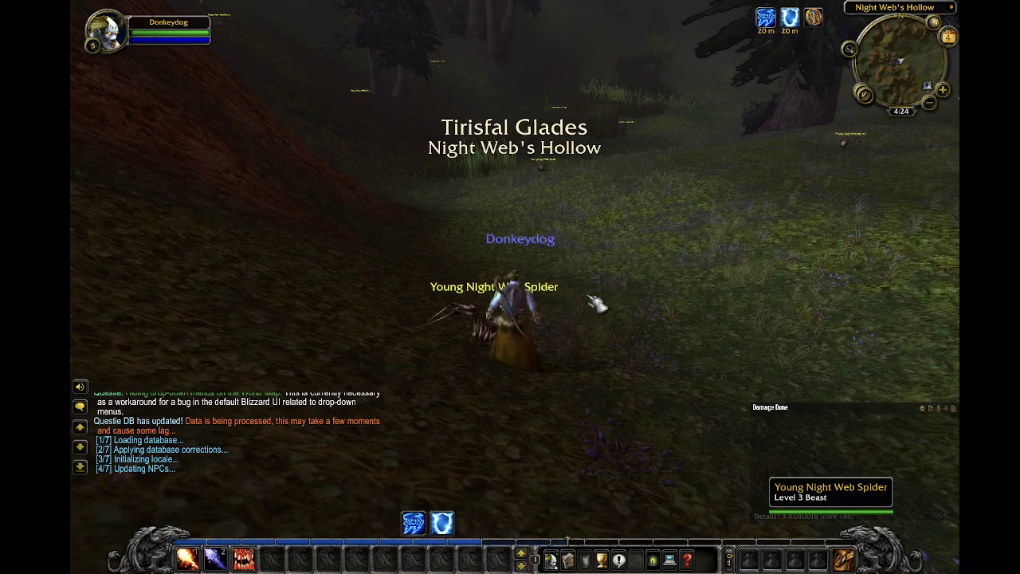
pyautogui.press('Escape')
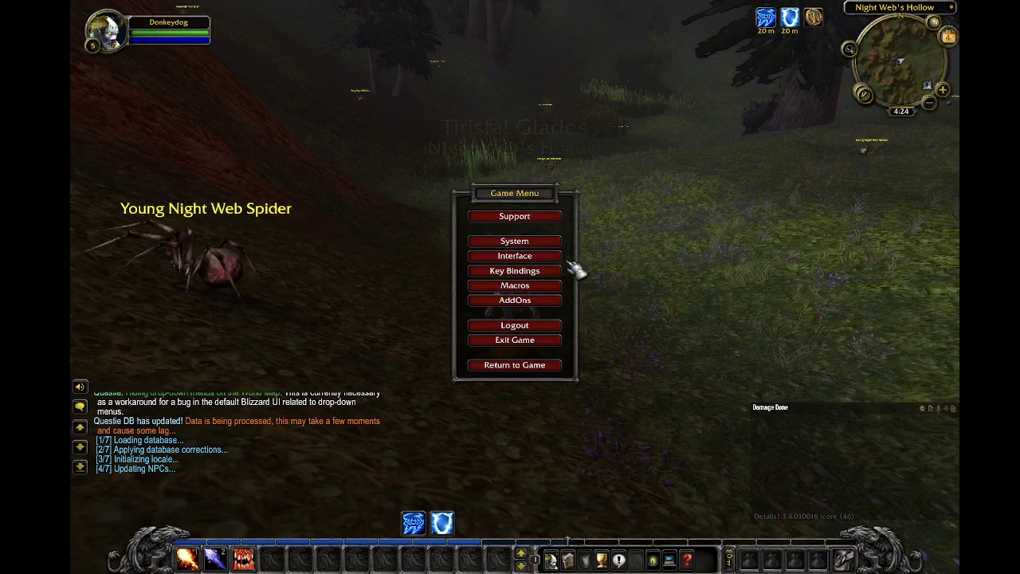
pyautogui.click(539, 302)
pyautogui.scroll(-2, 518, 283)
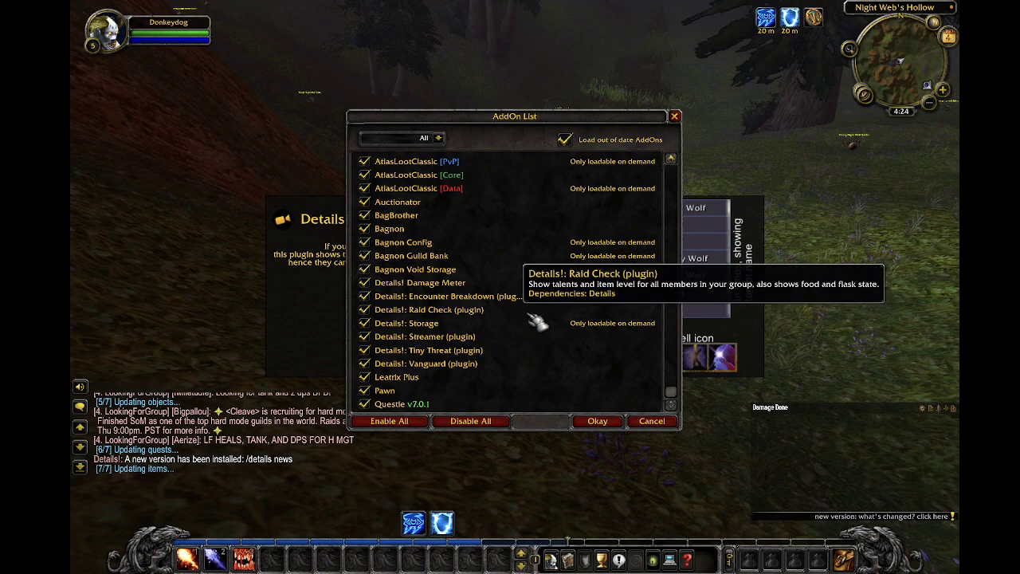
pyautogui.click(597, 421)
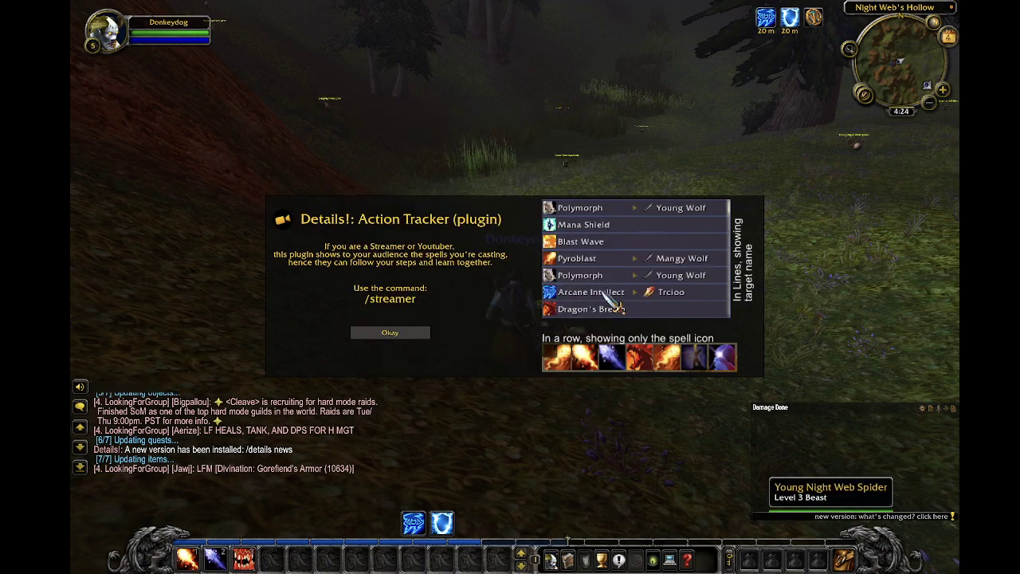
pyautogui.click(405, 334)
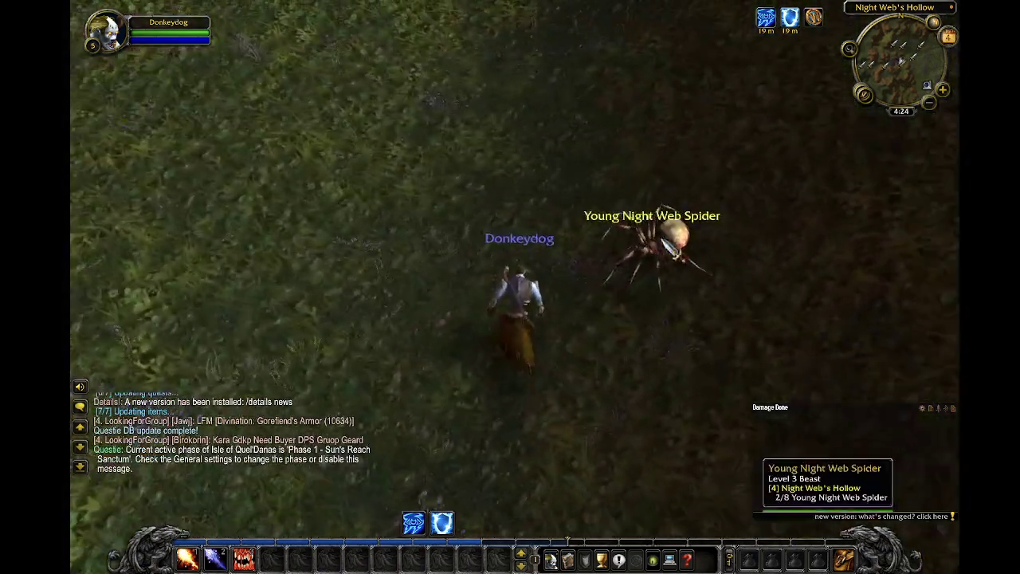
# Kill the nearby Young Night Web Spider with Frostbolt and loot its corpse
pyautogui.click(522, 248)
pyautogui.press('2')
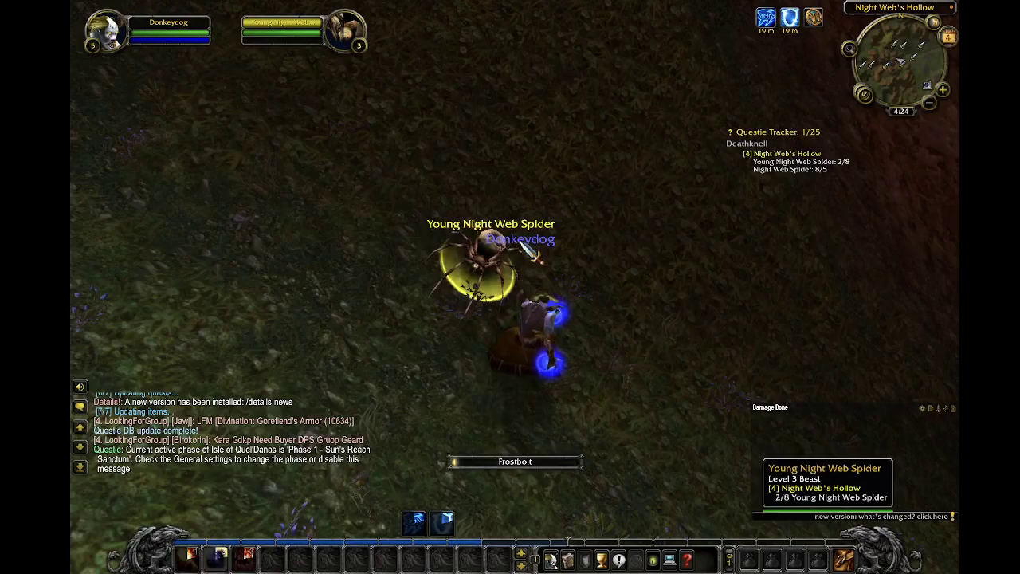
pyautogui.press('2')
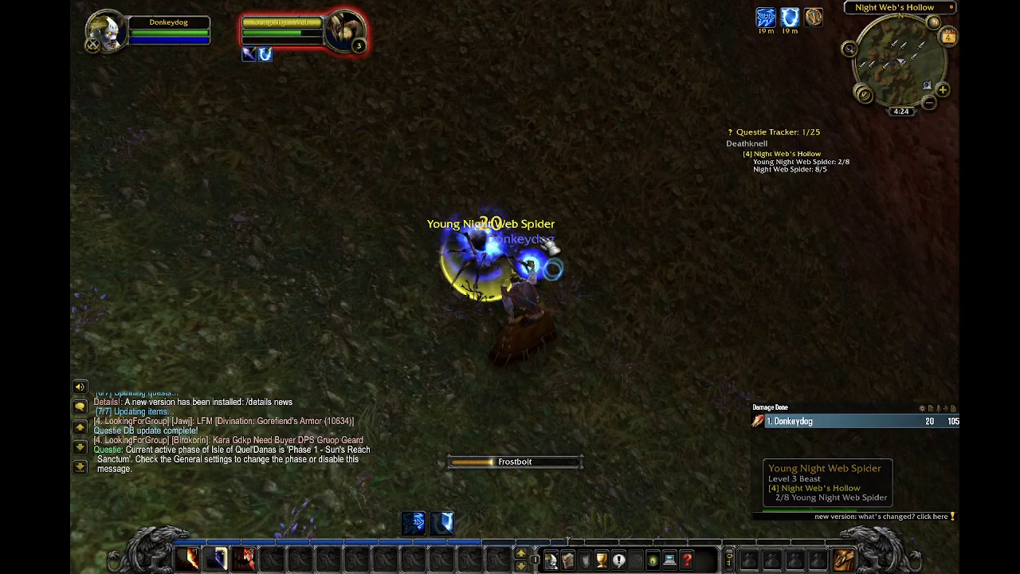
pyautogui.press('2')
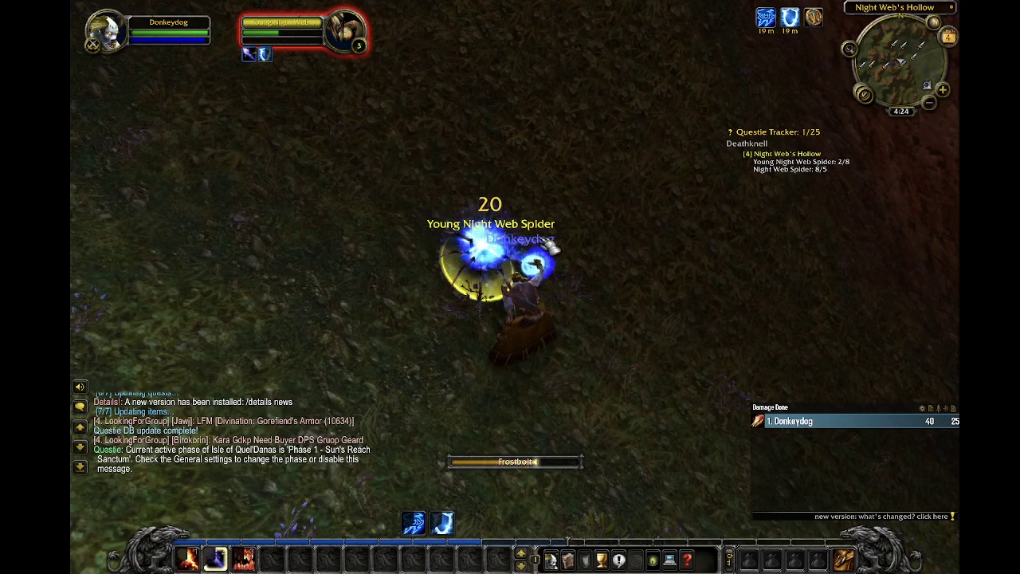
pyautogui.press('2')
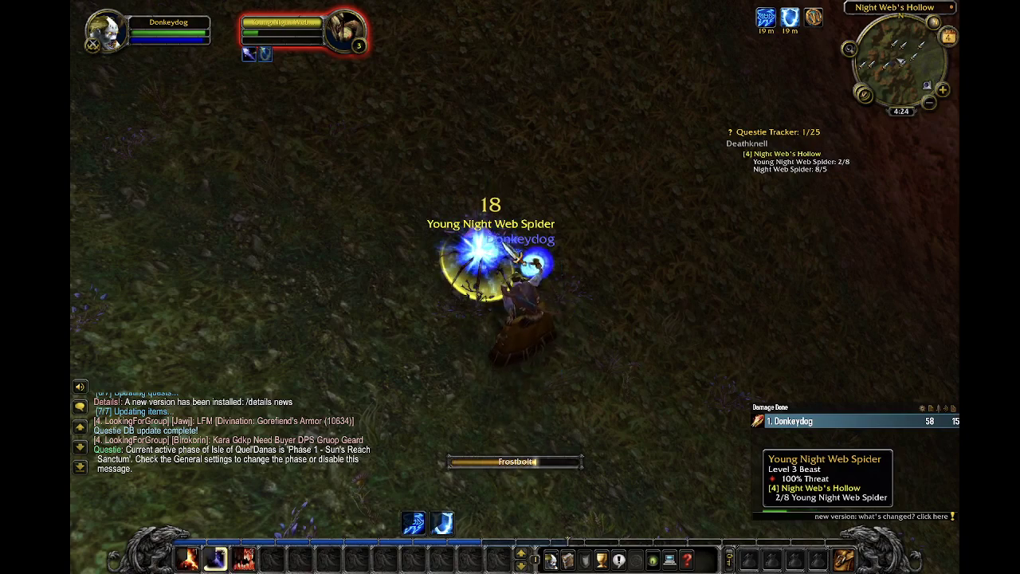
pyautogui.press('1')
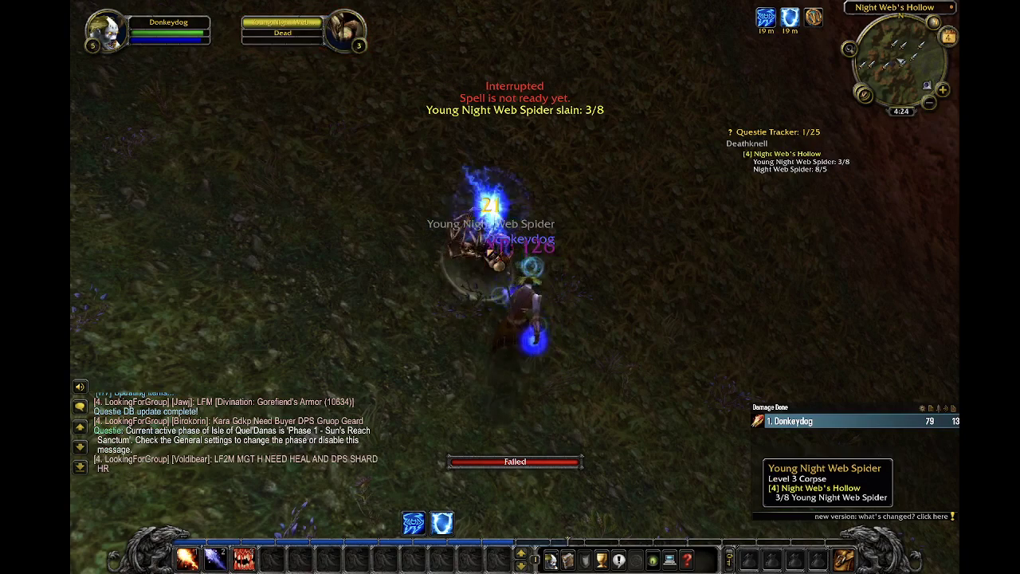
pyautogui.rightClick(488, 247)
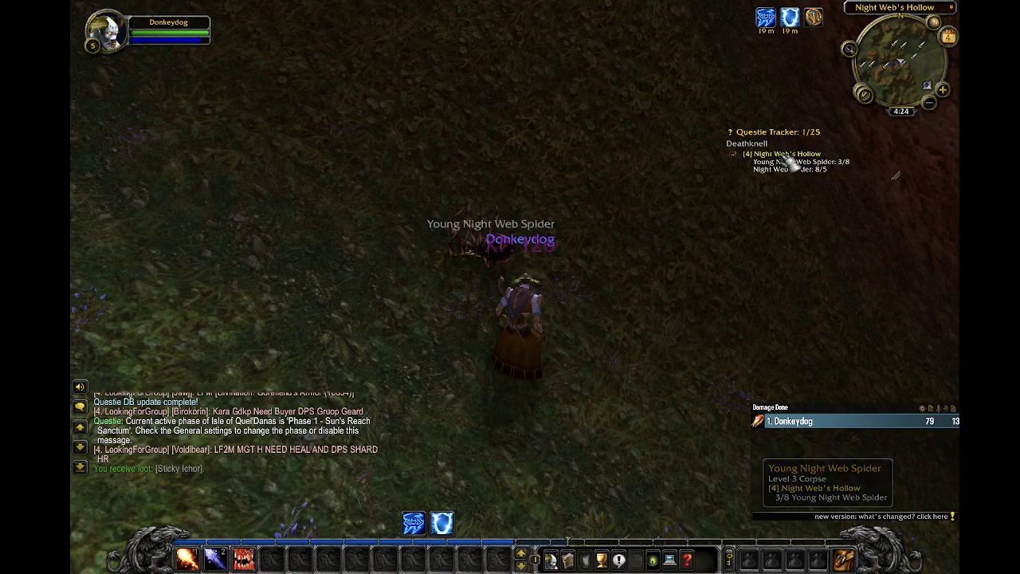
# Examine Questie's quest markers on the world map, and close the map
pyautogui.press('m')
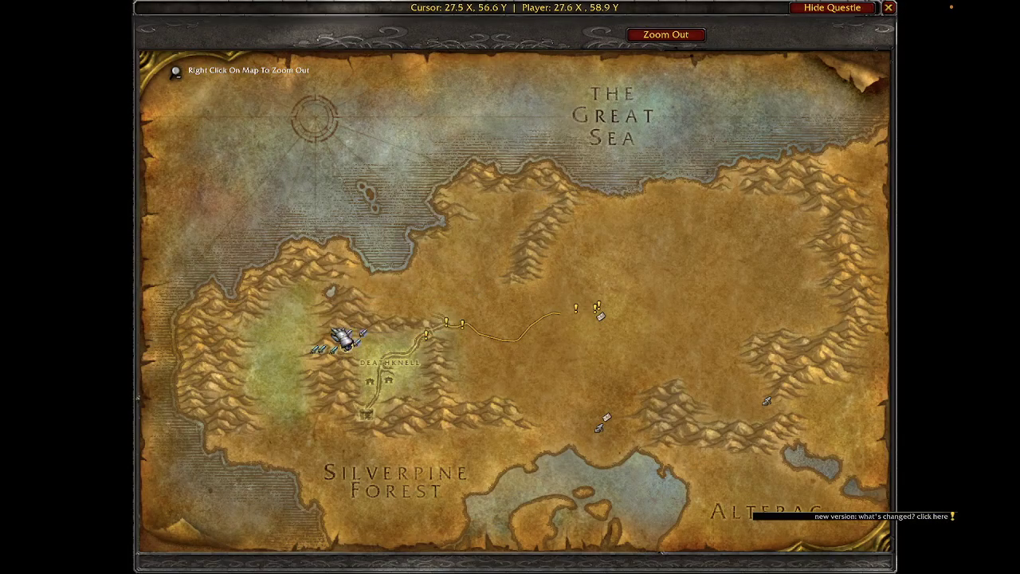
pyautogui.press('m')
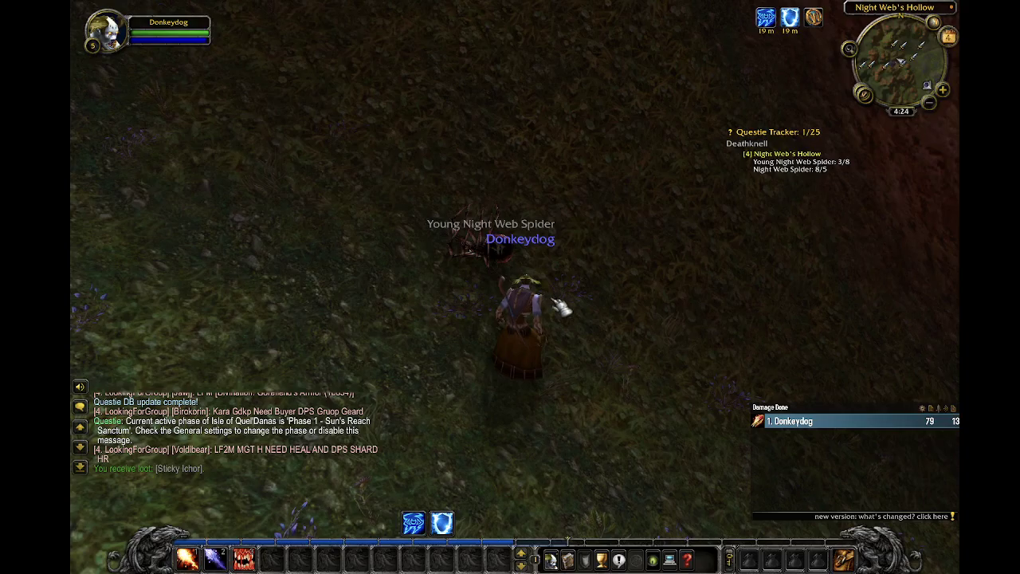
# Exit the game and switch to Streamlabs Desktop
pyautogui.press('Escape')
pyautogui.click(514, 339)
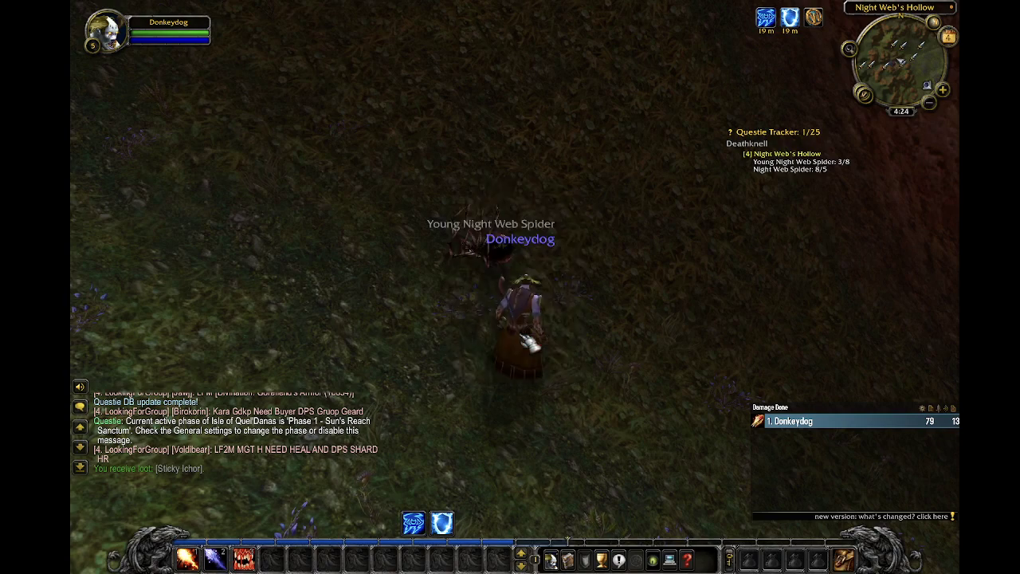
pyautogui.click(463, 121)
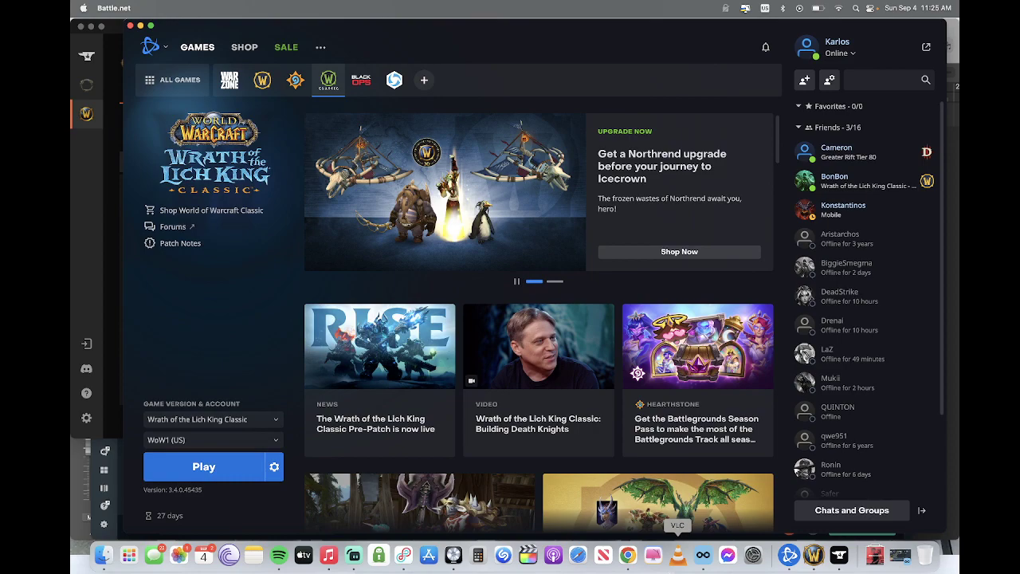
pyautogui.click(354, 556)
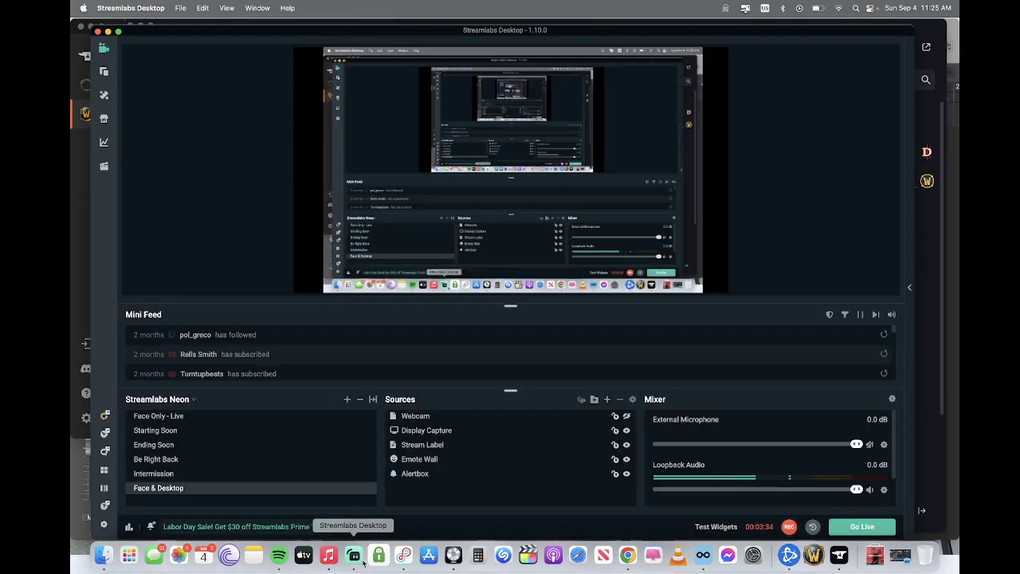